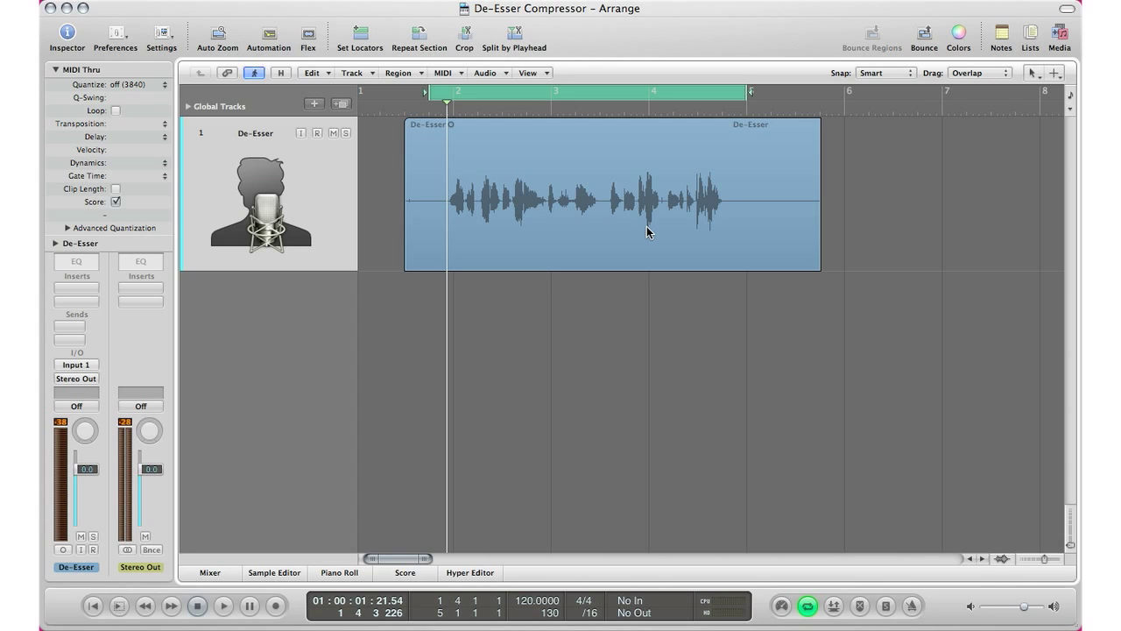
Step: Play back the unprocessed vocal region, then insert a mono Compressor on the De-Esser track
{"action": "key", "text": "space"}
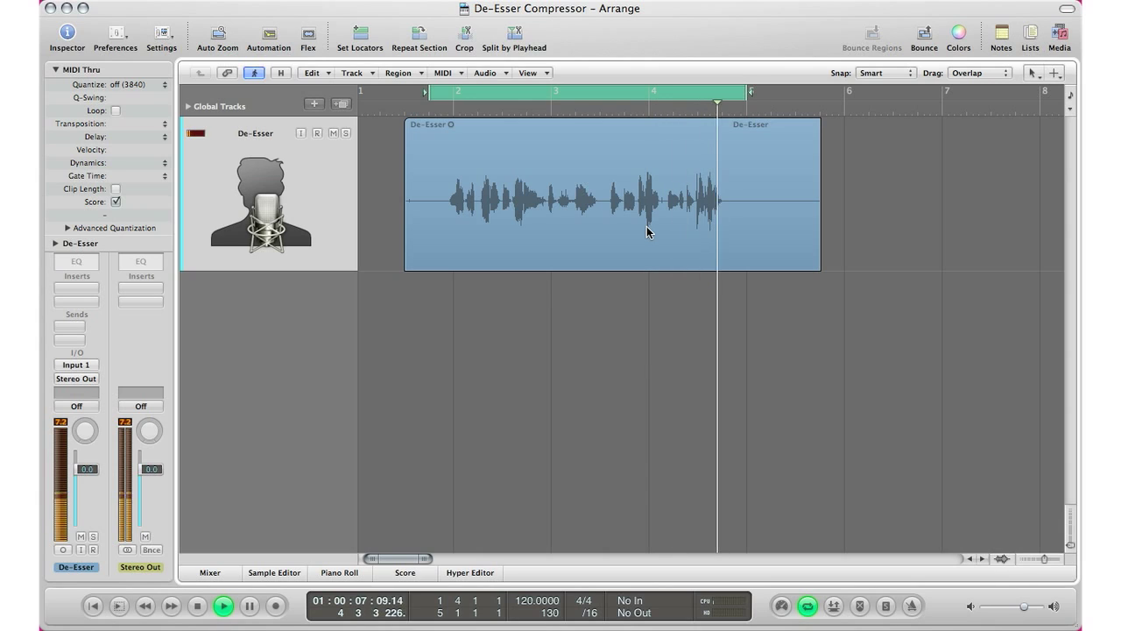
{"action": "key", "text": "space"}
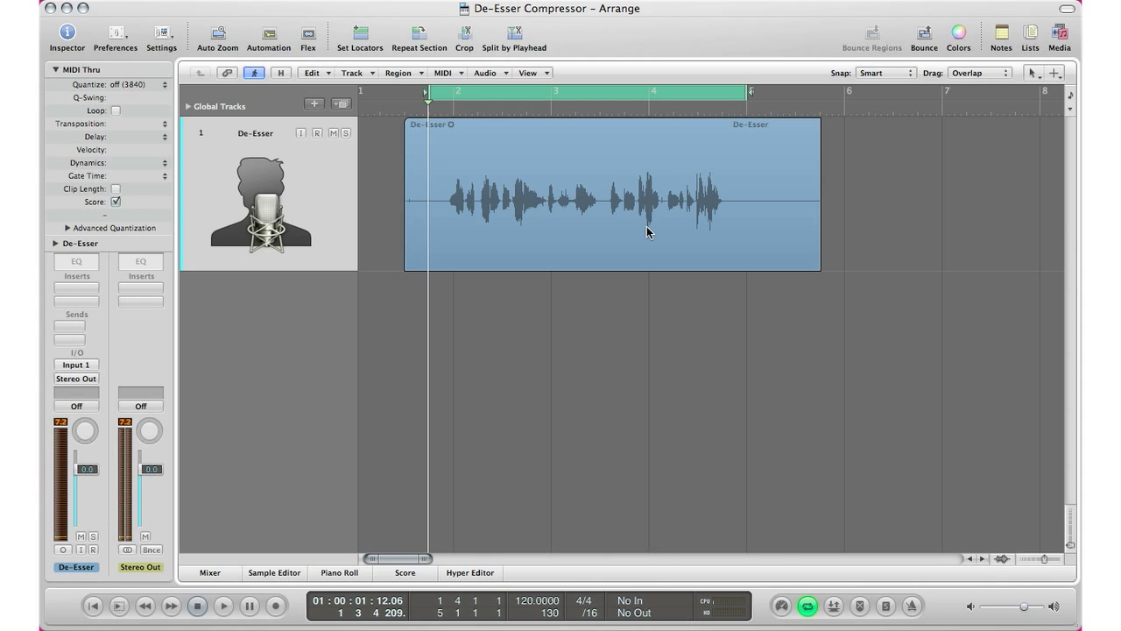
{"action": "left_click", "coordinate": [273, 203]}
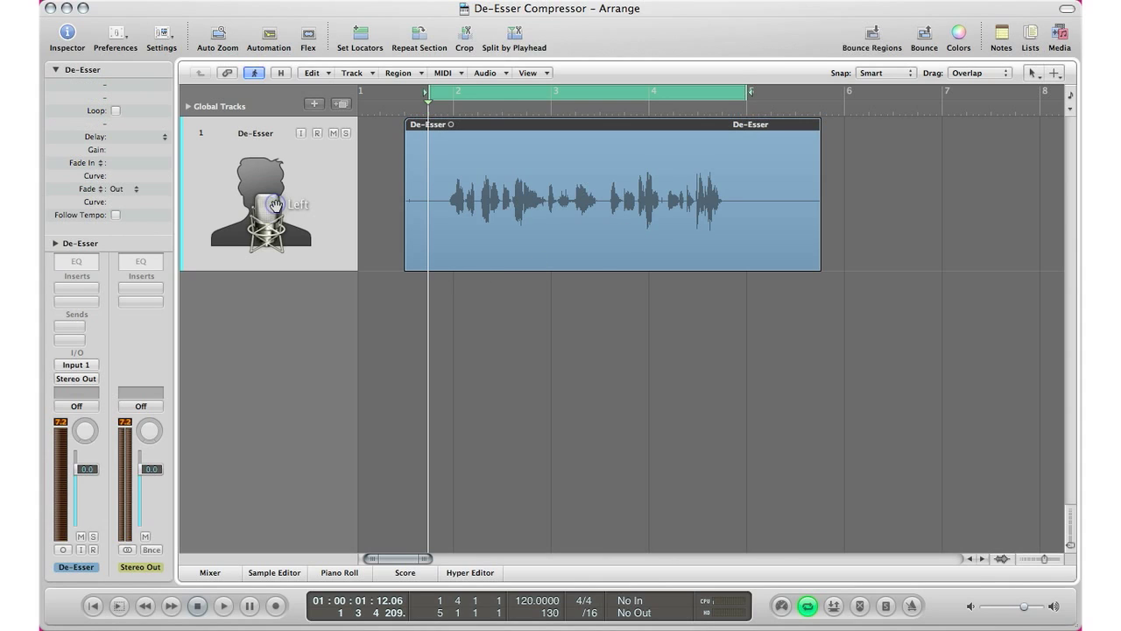
{"action": "left_click", "coordinate": [85, 288]}
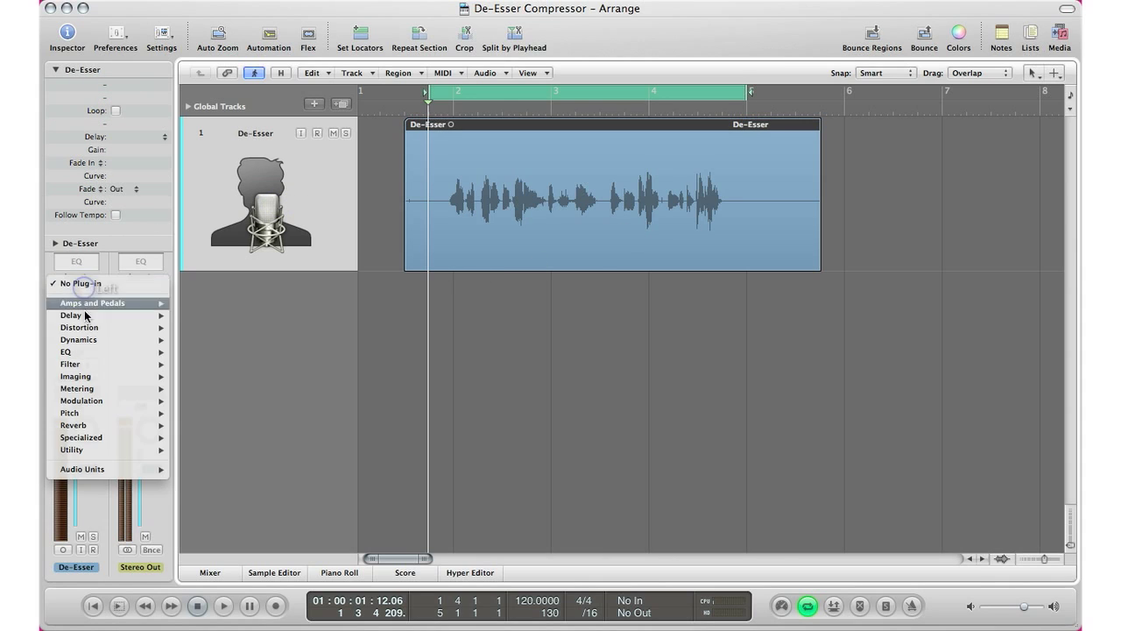
{"action": "mouse_move", "coordinate": [89, 340]}
{"action": "mouse_move", "coordinate": [215, 353]}
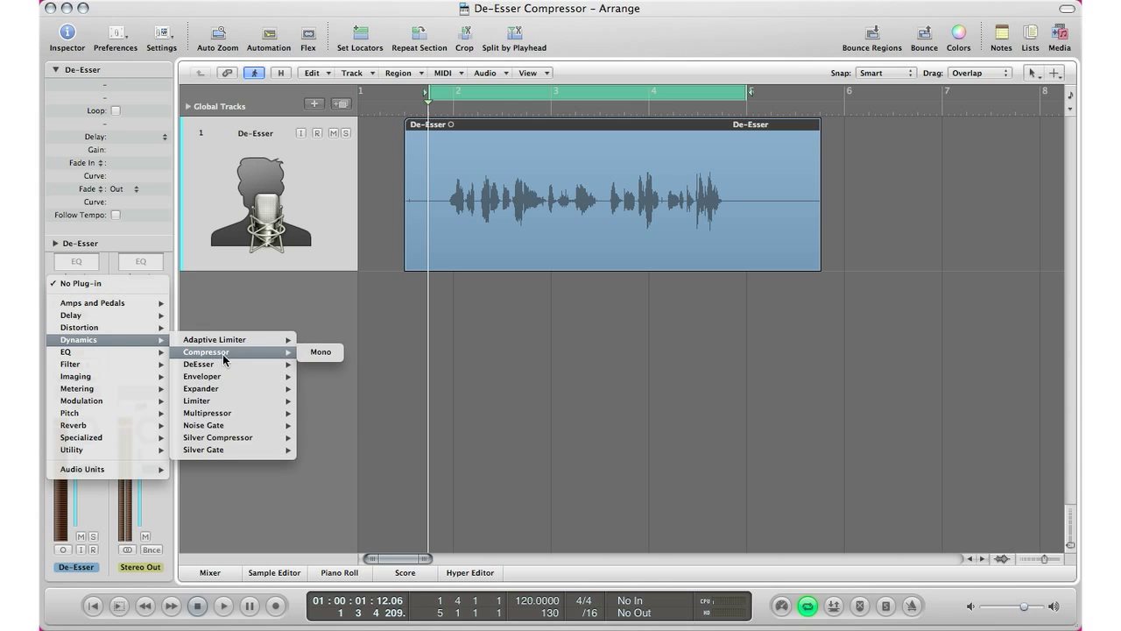
{"action": "left_click", "coordinate": [310, 354]}
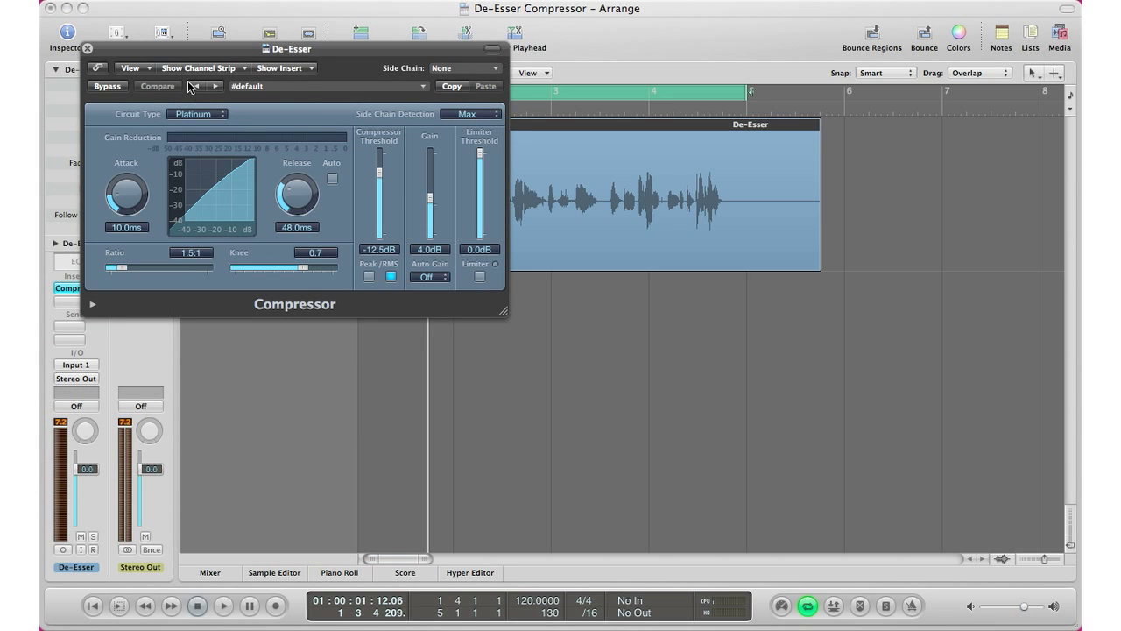
Step: Load the Compressor's De-Esser setting and reveal its extended side chain filter parameters
{"action": "left_click", "coordinate": [304, 87]}
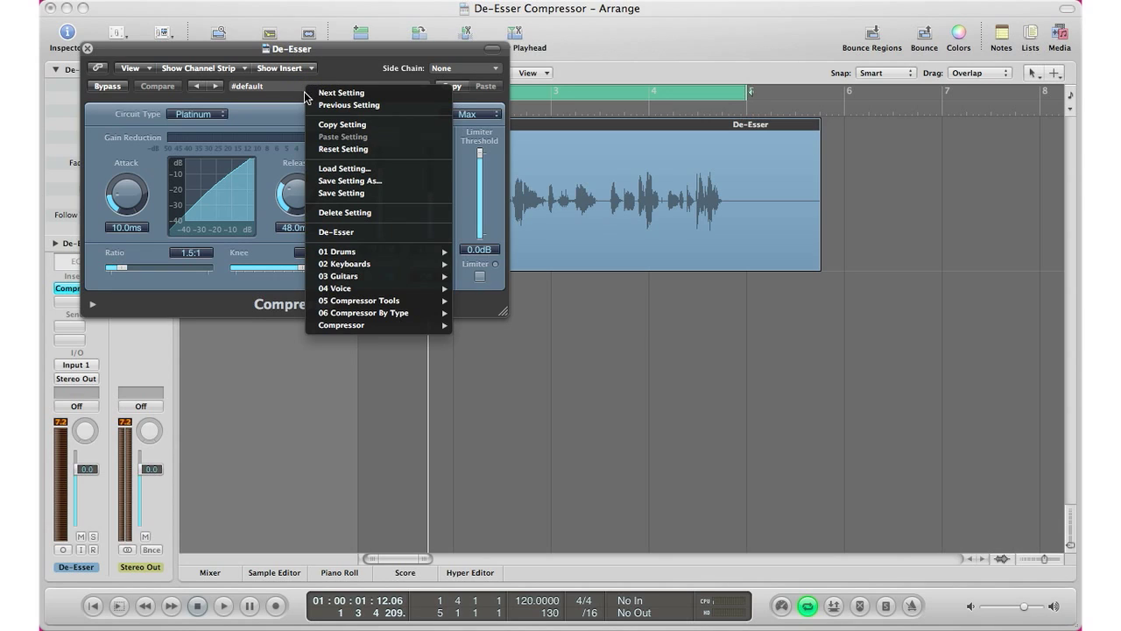
{"action": "left_click", "coordinate": [342, 233]}
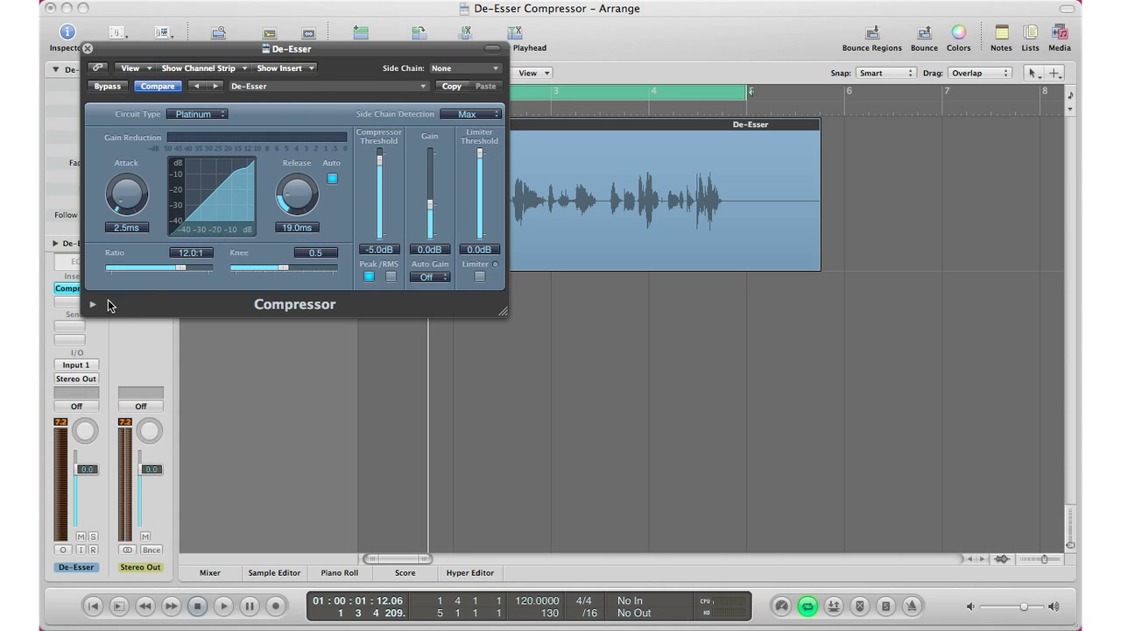
{"action": "left_click", "coordinate": [93, 305]}
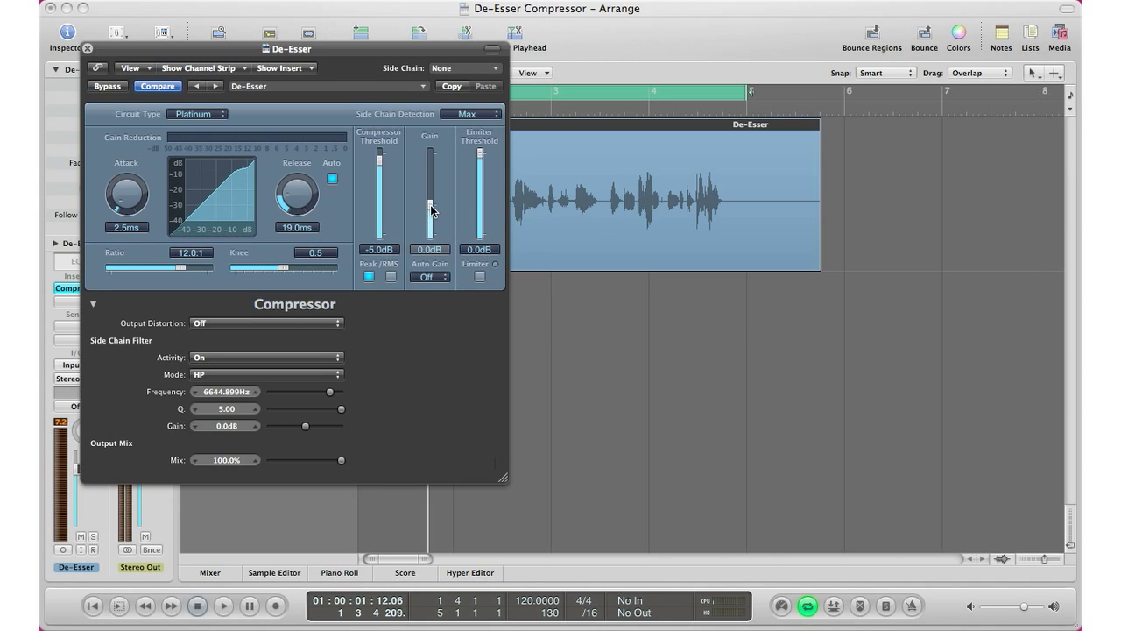
{"action": "left_click", "coordinate": [92, 305]}
{"action": "left_click", "coordinate": [92, 305]}
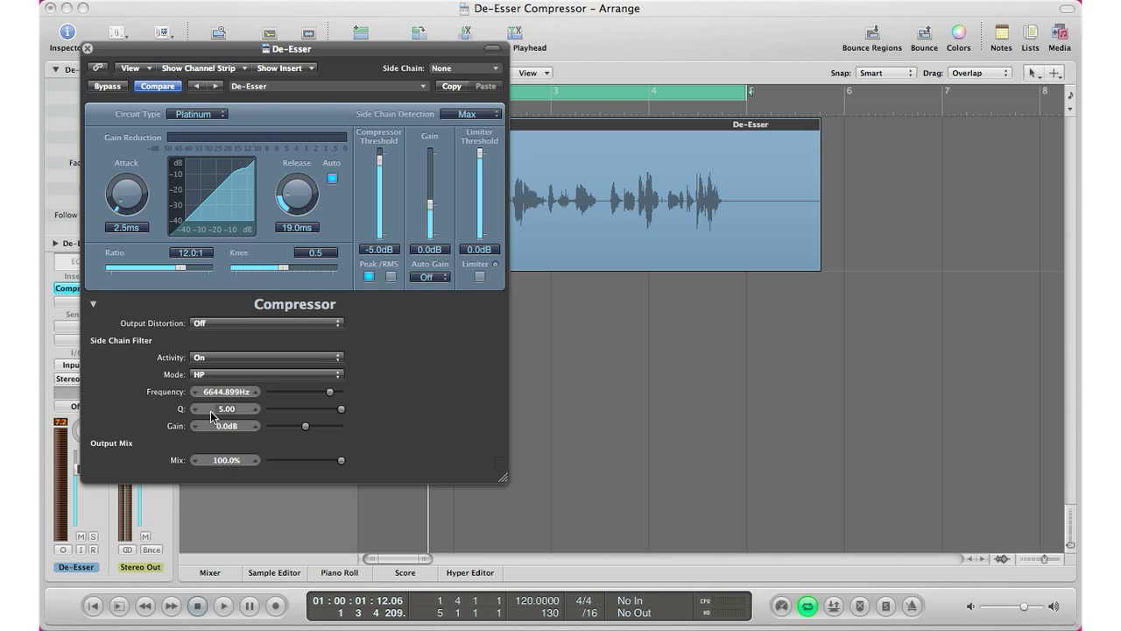
Step: Play the vocal through the Compressor, then set the side chain filter's Activity to Listen and audition the filtered signal
{"action": "key", "text": "space"}
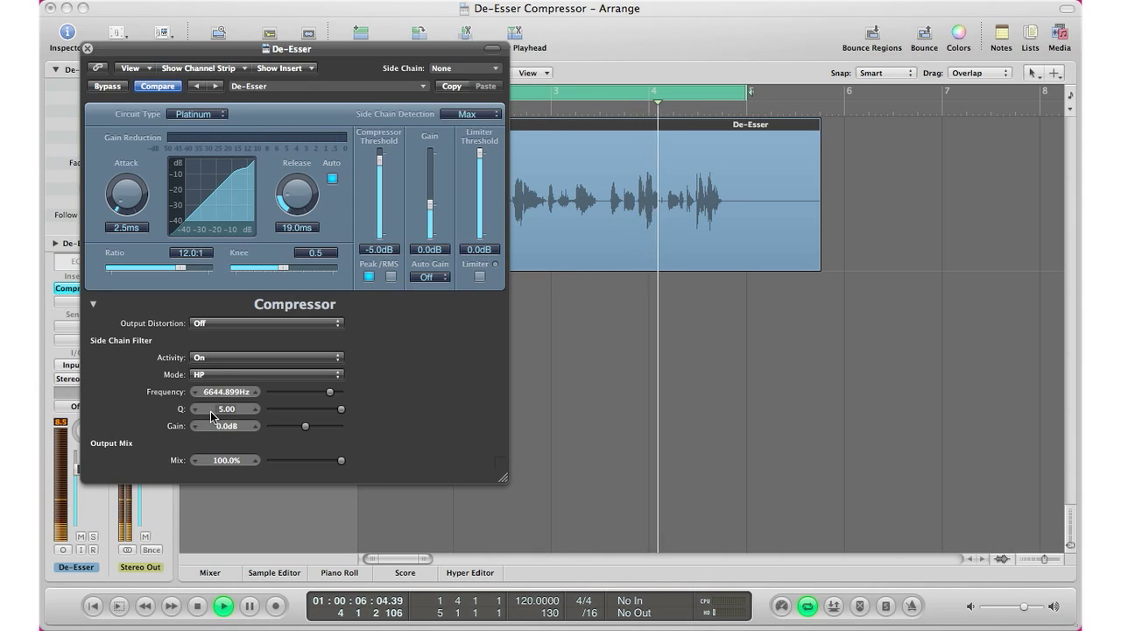
{"action": "key", "text": "space"}
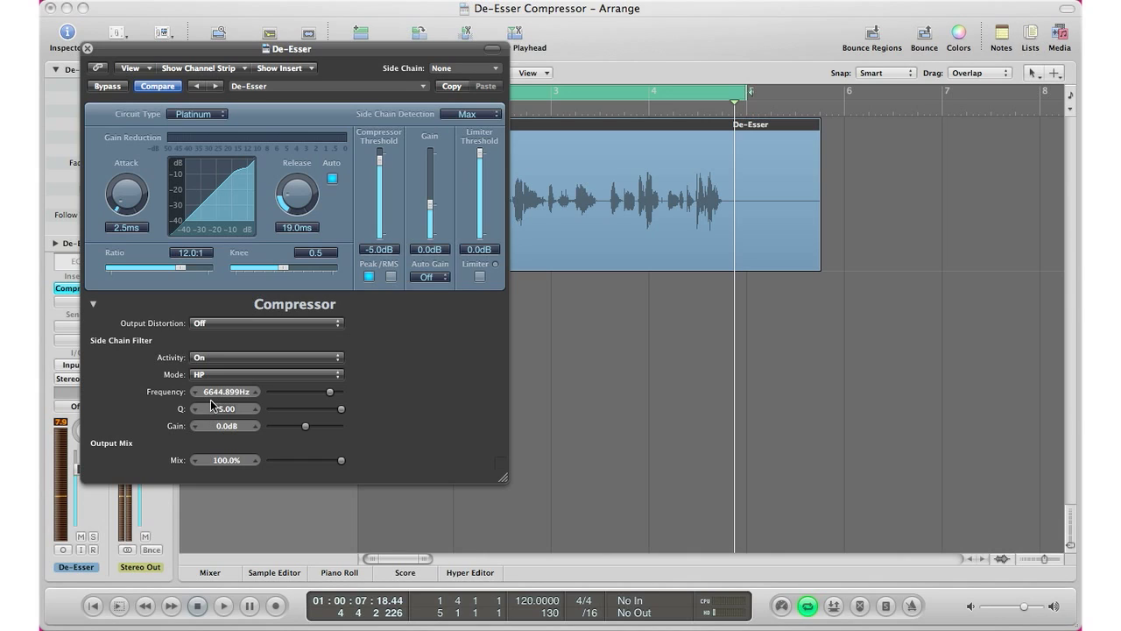
{"action": "left_click", "coordinate": [217, 359]}
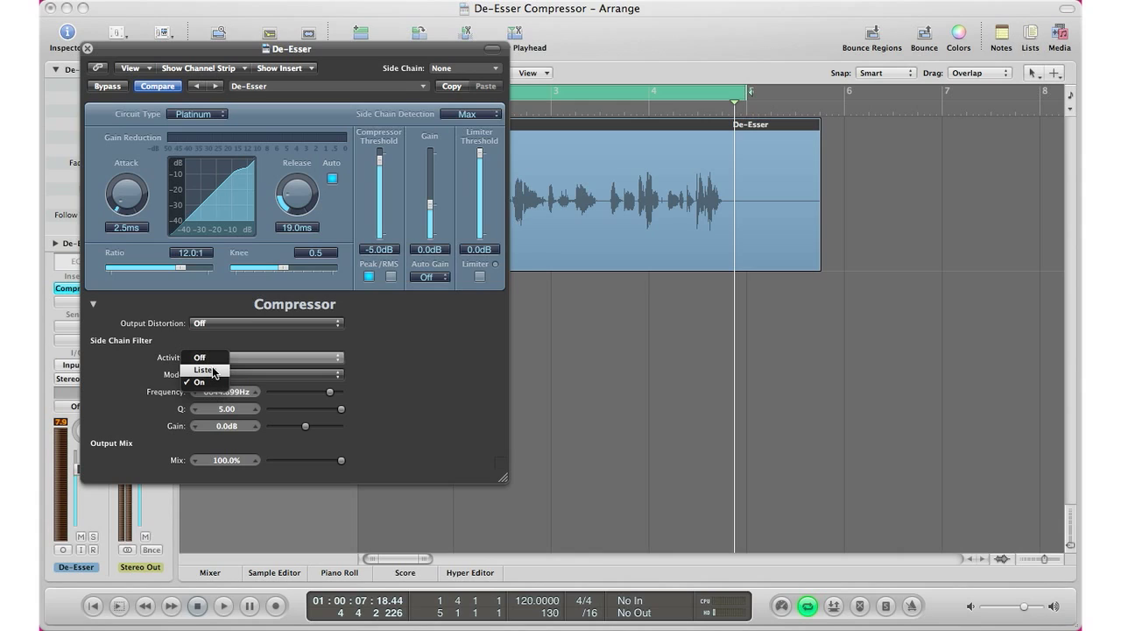
{"action": "left_click", "coordinate": [213, 371]}
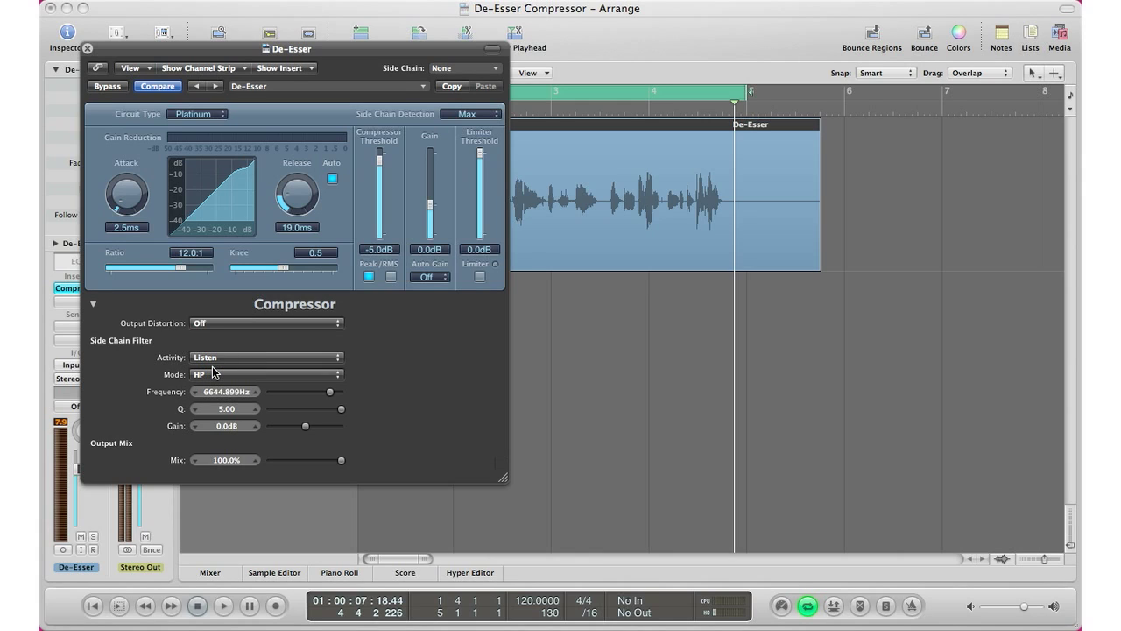
{"action": "key", "text": "space"}
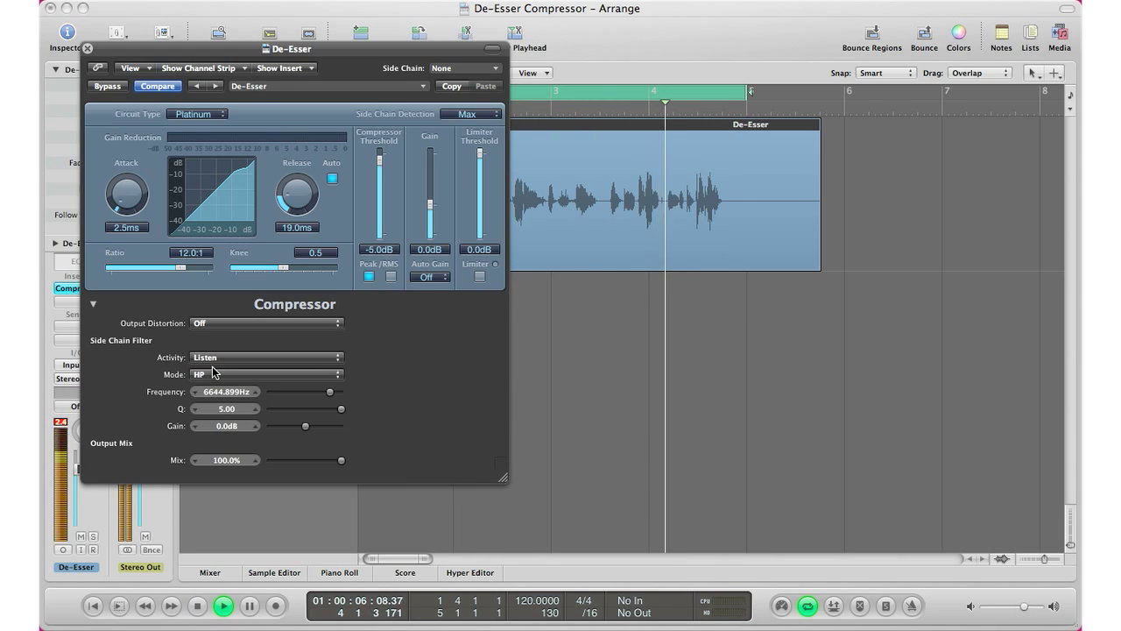
{"action": "key", "text": "space"}
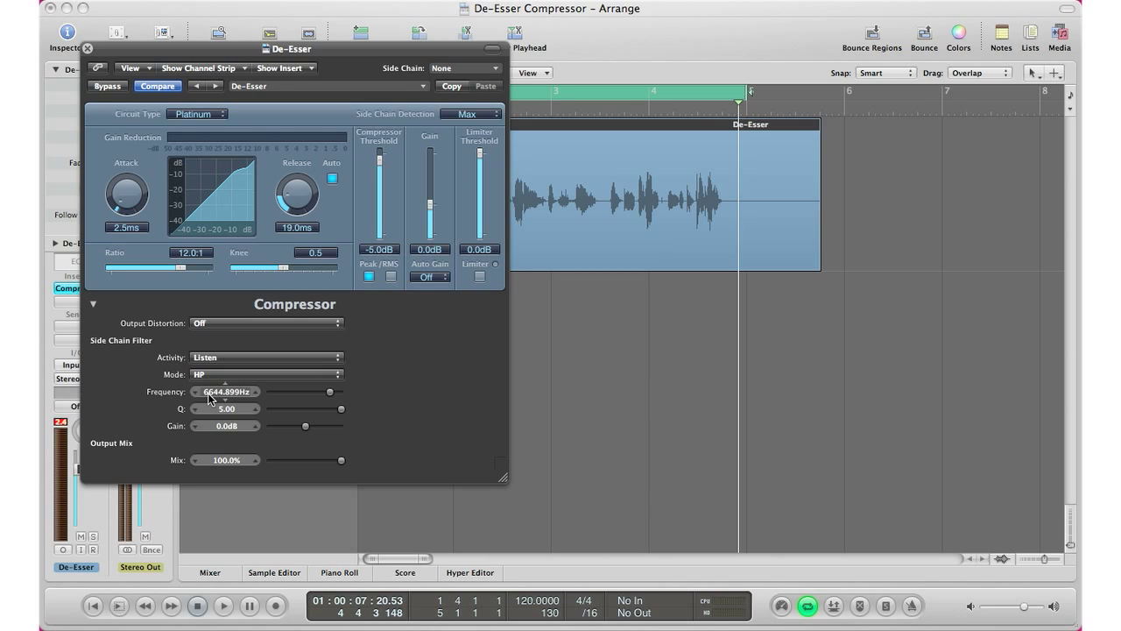
{"action": "left_click", "coordinate": [659, 505]}
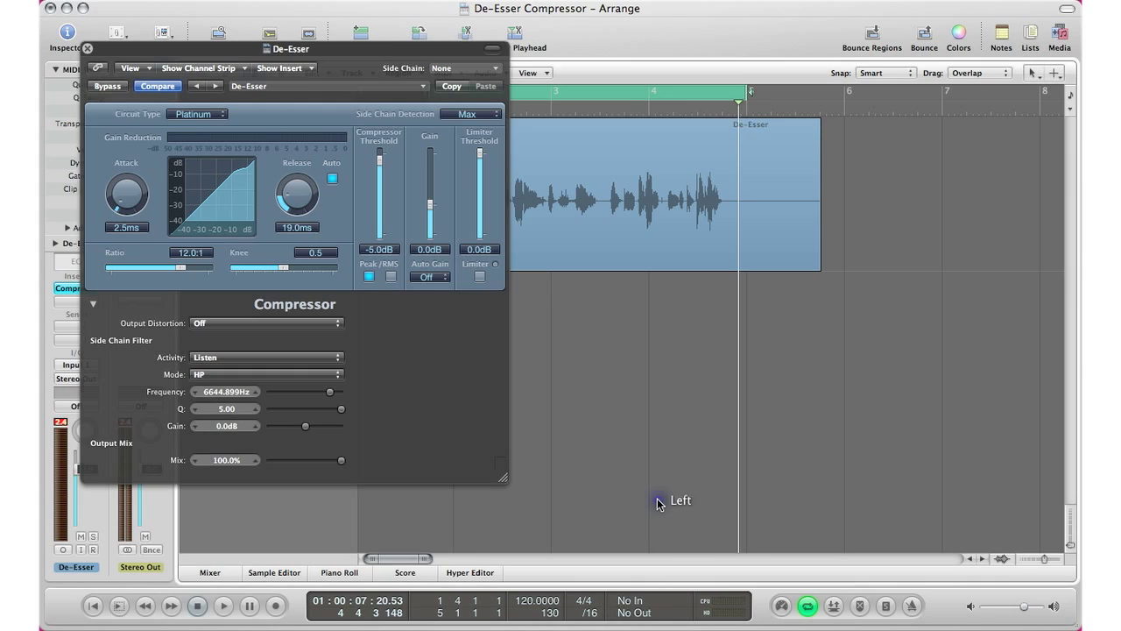
{"action": "key", "text": "space"}
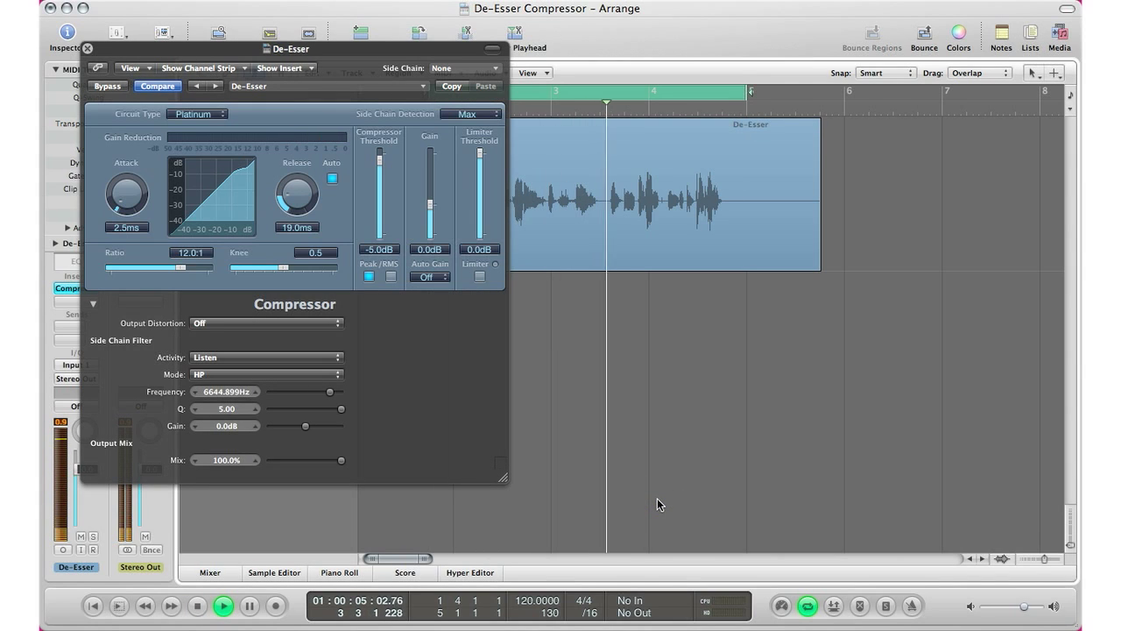
{"action": "key", "text": "space"}
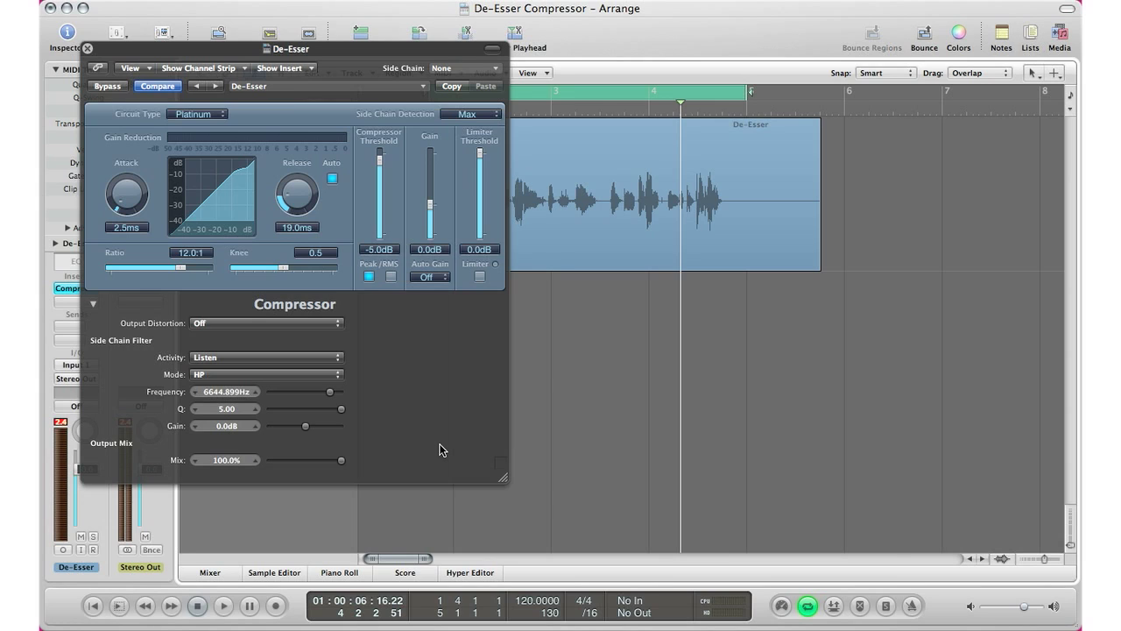
Step: Set the side chain filter's Q to 2.80 during playback and return its Activity to On
{"action": "key", "text": "space"}
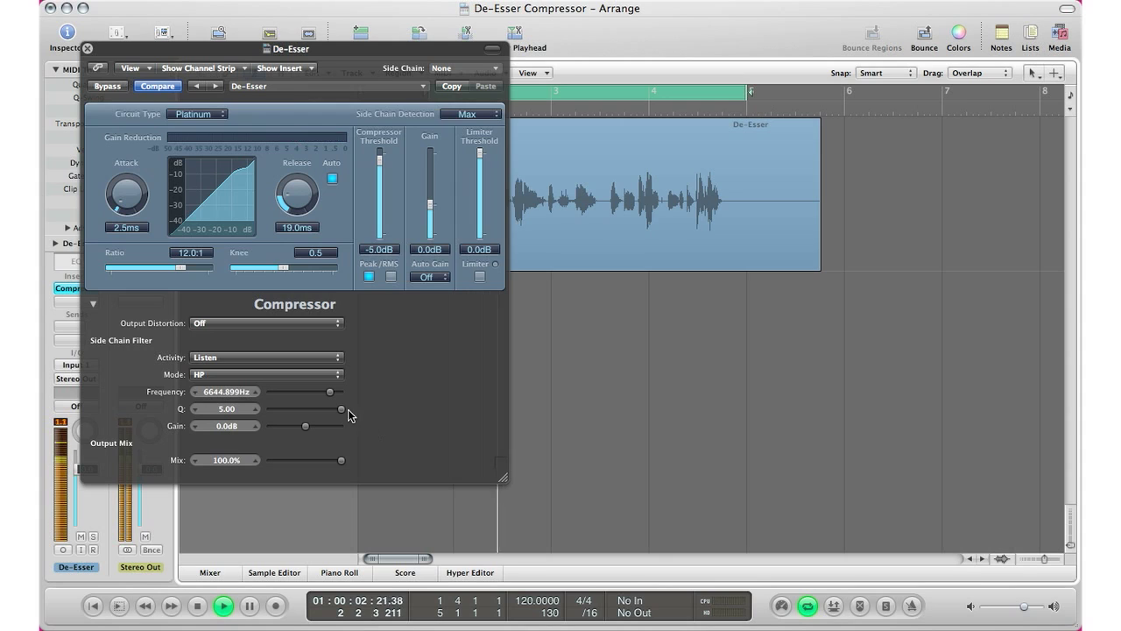
{"action": "left_click_drag", "start_coordinate": [341, 414], "coordinate": [290, 416]}
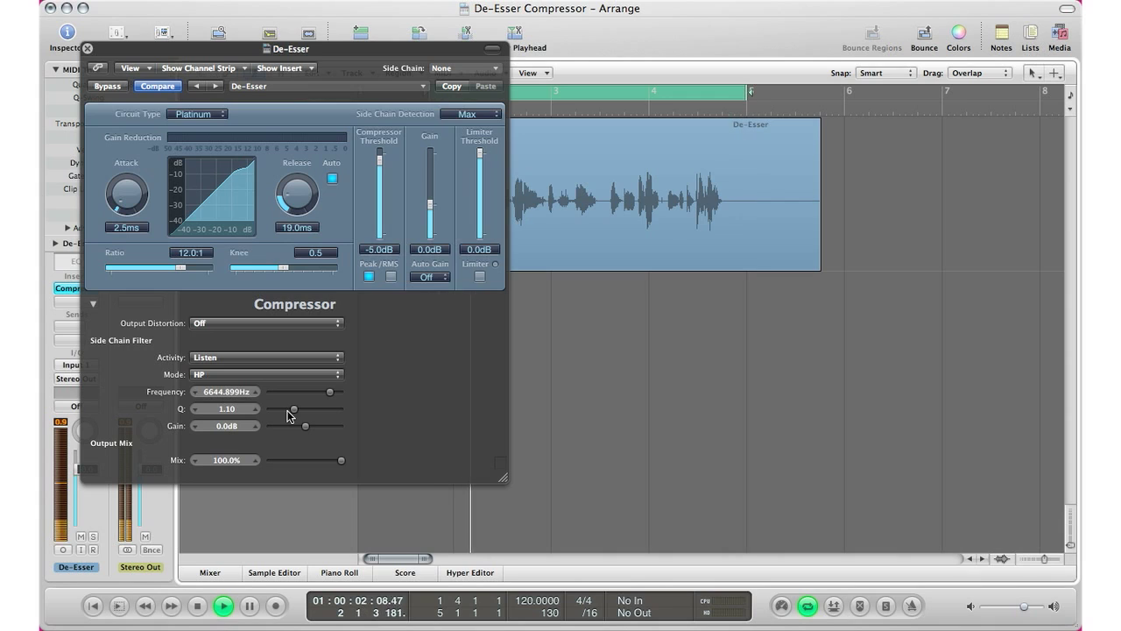
{"action": "left_click_drag", "start_coordinate": [294, 409], "coordinate": [326, 410]}
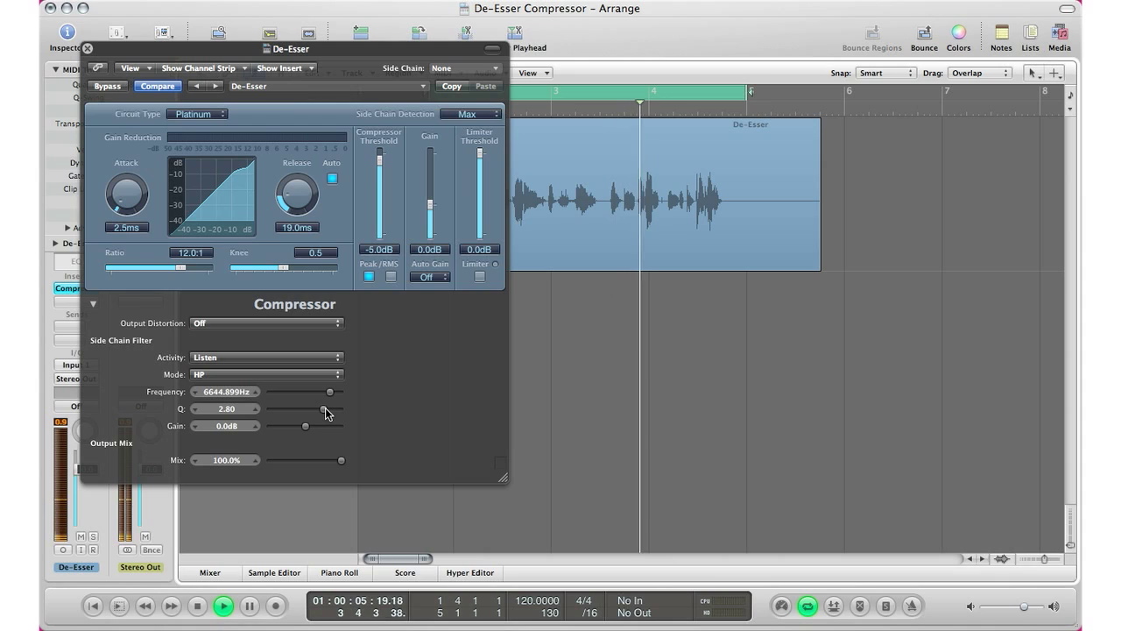
{"action": "key", "text": "space"}
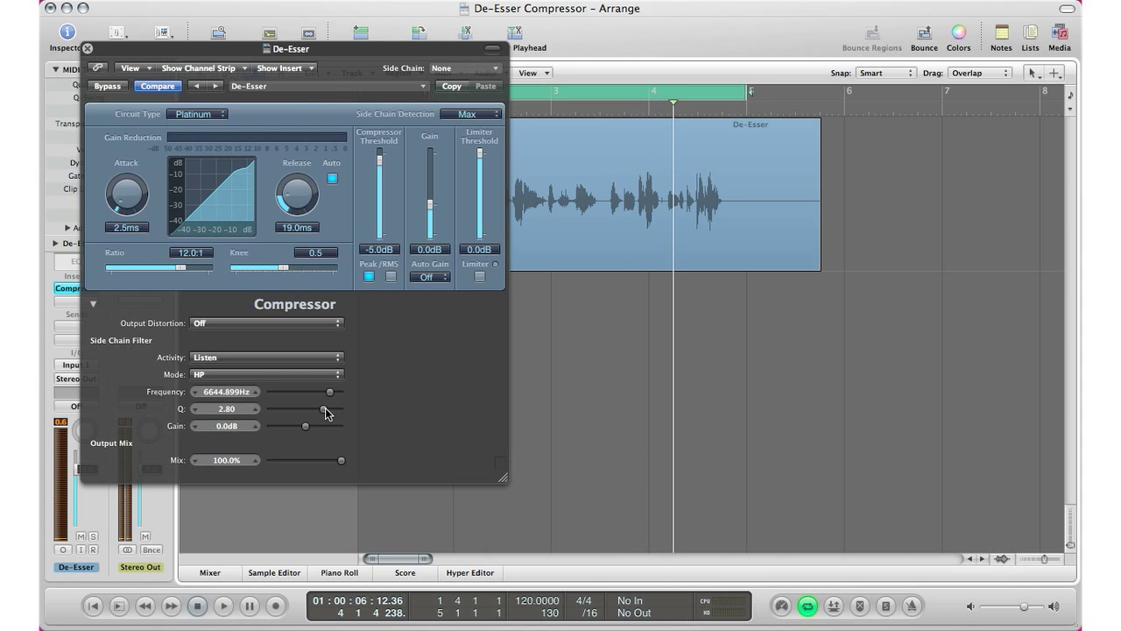
{"action": "left_click", "coordinate": [266, 360]}
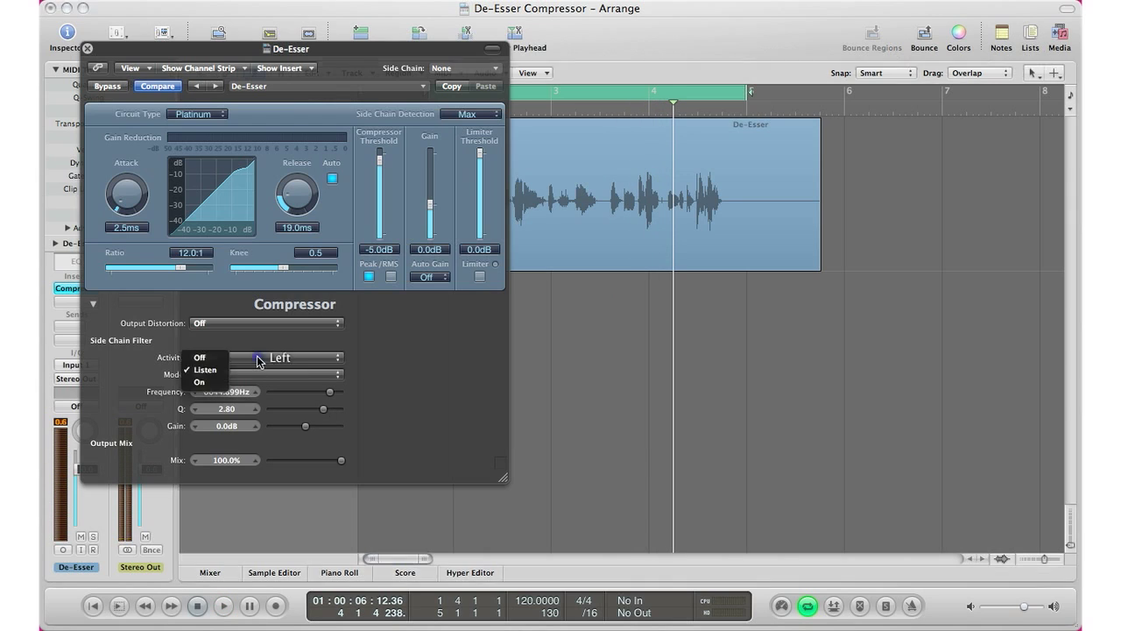
{"action": "left_click", "coordinate": [210, 384]}
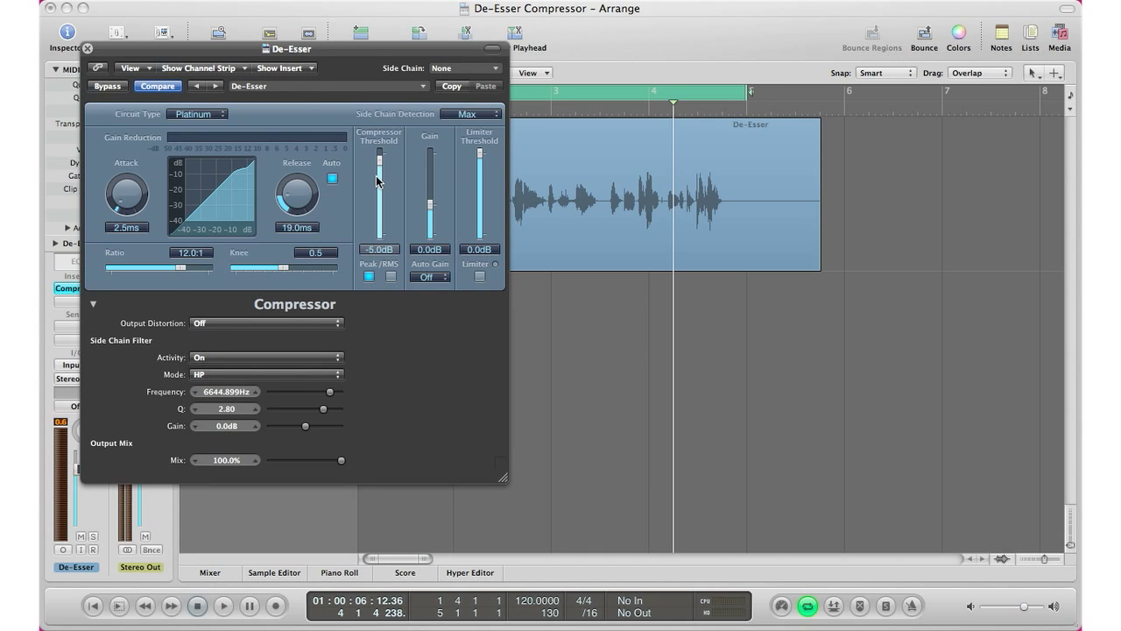
Step: Lower the compressor threshold to -23.0 dB while playing the vocal to hear heavy de-essing
{"action": "key", "text": "space"}
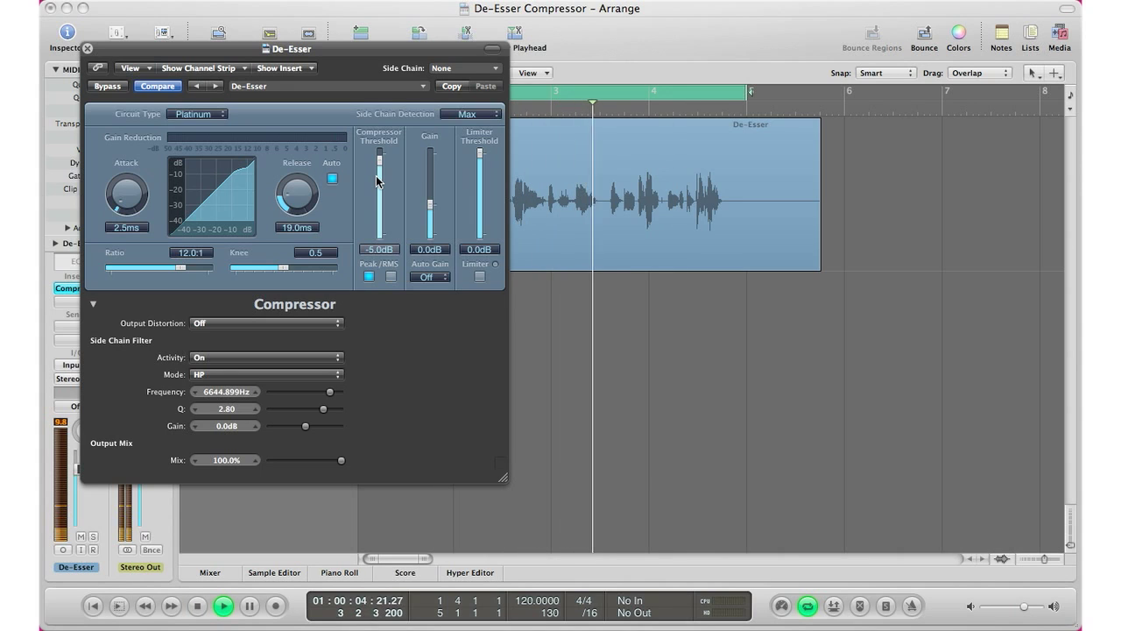
{"action": "left_click_drag", "start_coordinate": [380, 176], "coordinate": [381, 193]}
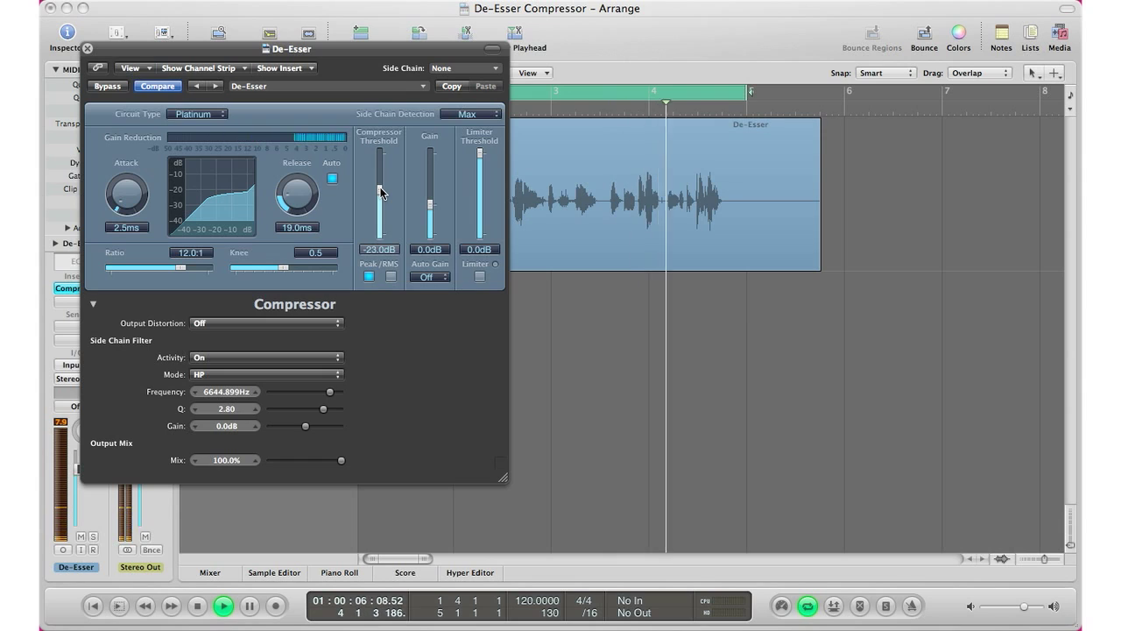
{"action": "key", "text": "space"}
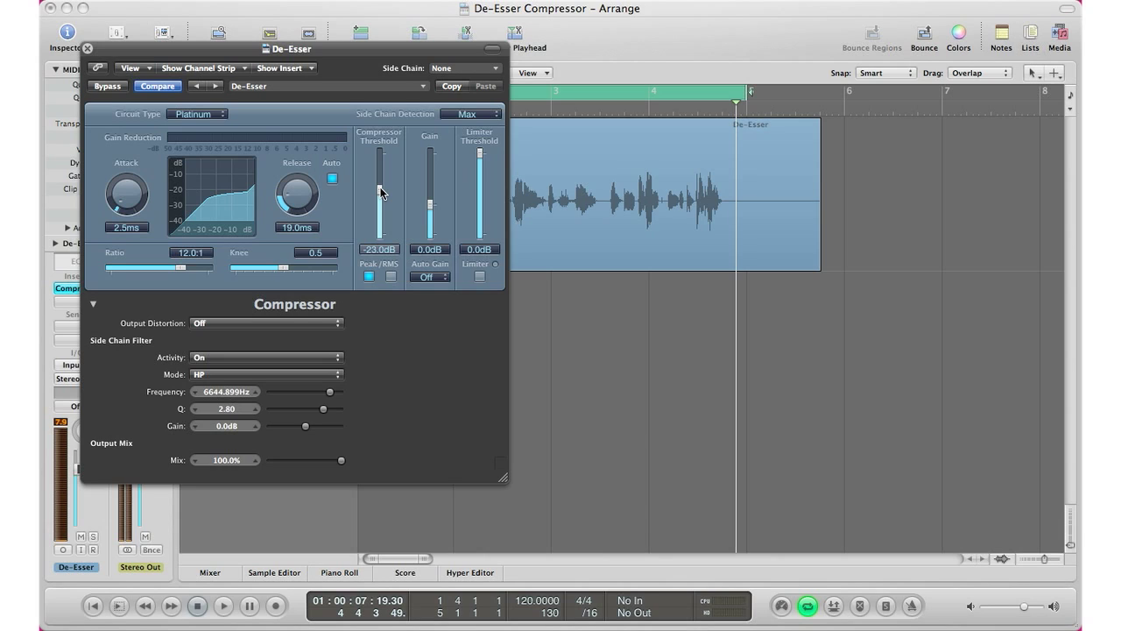
Step: Set the compressor threshold to -12.0 dB while the vocal plays
{"action": "key", "text": "space"}
{"action": "left_click_drag", "start_coordinate": [381, 191], "coordinate": [382, 178]}
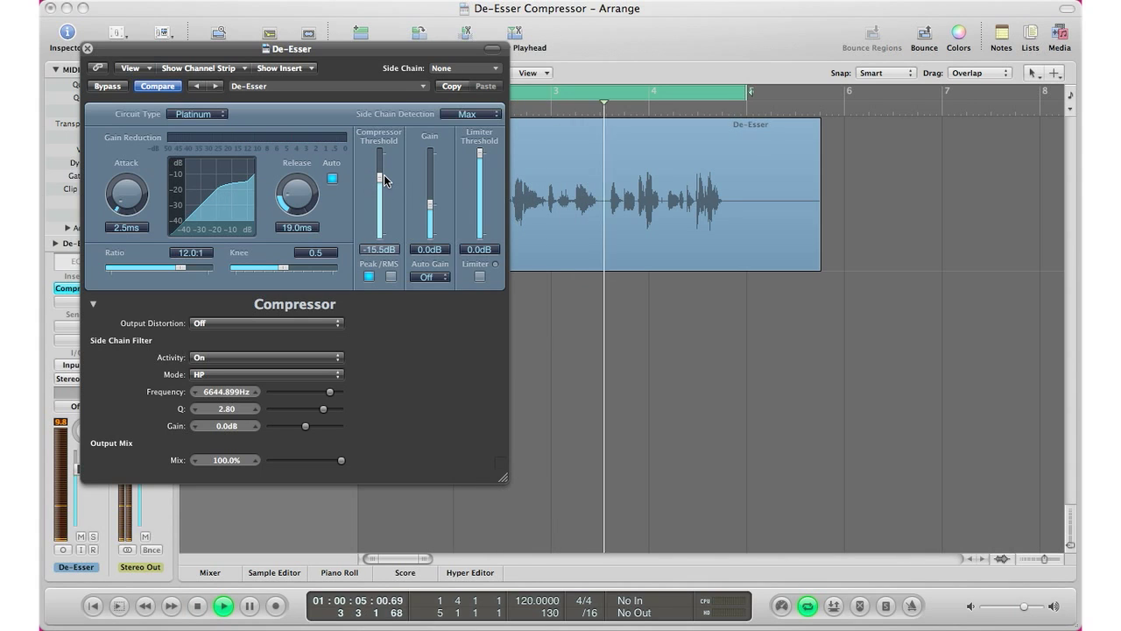
{"action": "left_click_drag", "start_coordinate": [384, 180], "coordinate": [386, 174]}
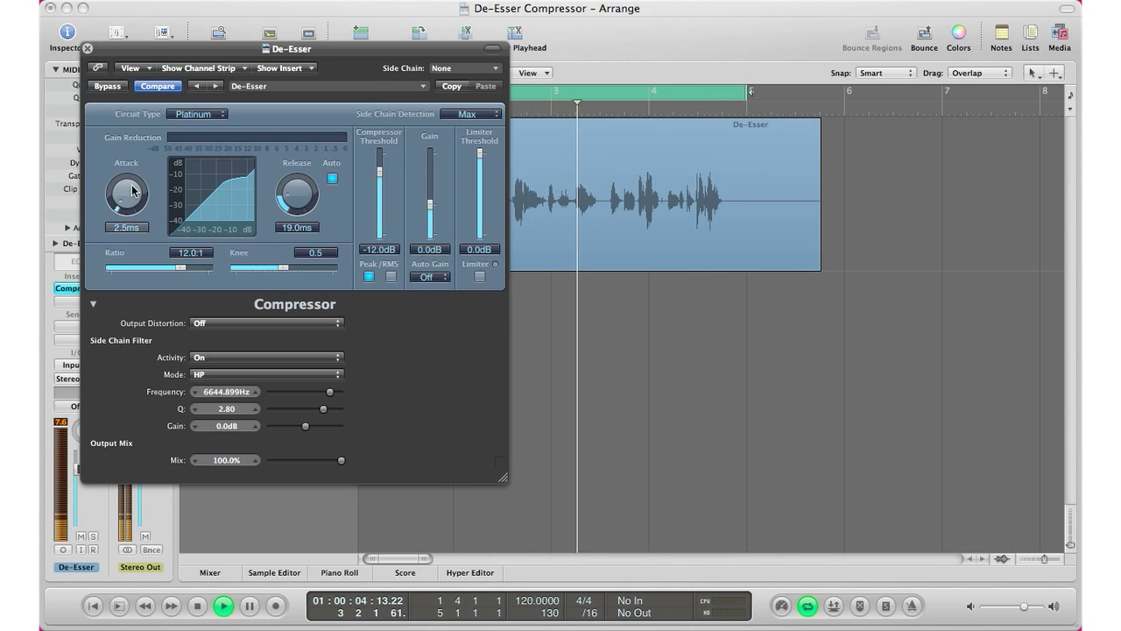
Step: Set the compressor's attack to 2.0 ms and release to 21.0 ms, then stop playback
{"action": "left_click_drag", "start_coordinate": [132, 190], "coordinate": [127, 194]}
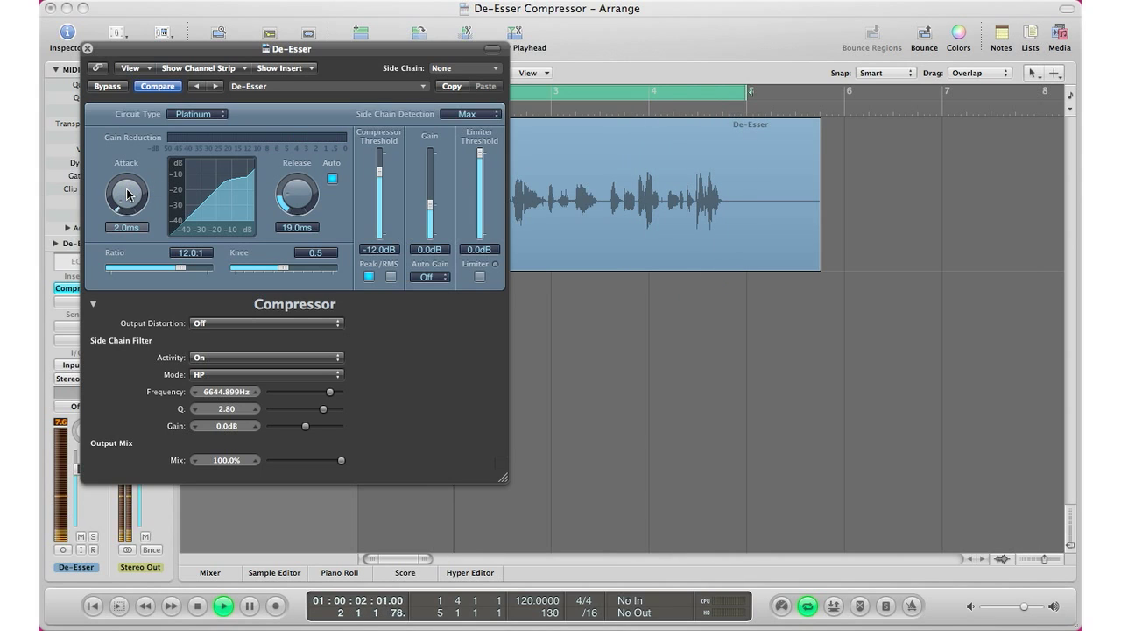
{"action": "left_click_drag", "start_coordinate": [294, 191], "coordinate": [294, 190]}
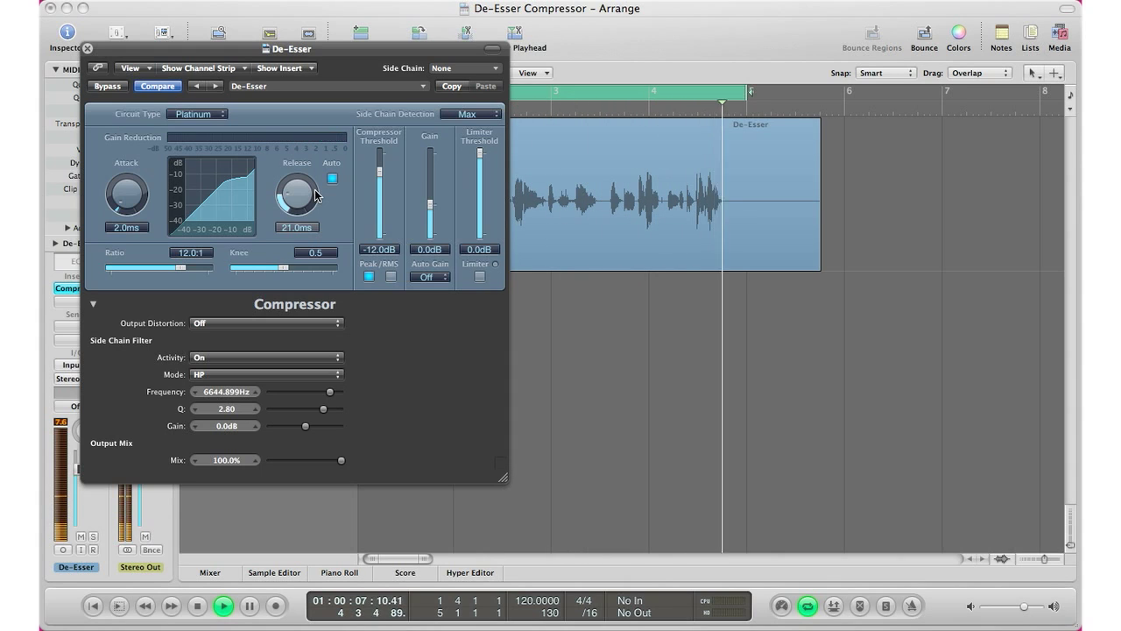
{"action": "key", "text": "space"}
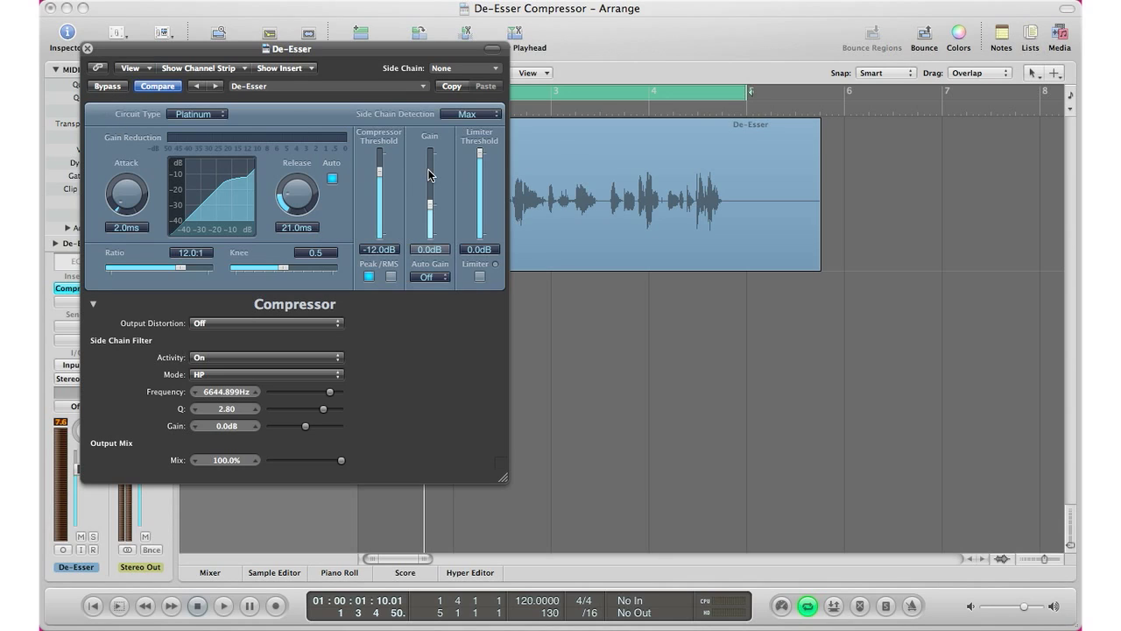
Step: Compare the vocal with the Compressor bypassed and active during playback
{"action": "left_click", "coordinate": [107, 86]}
{"action": "key", "text": "space"}
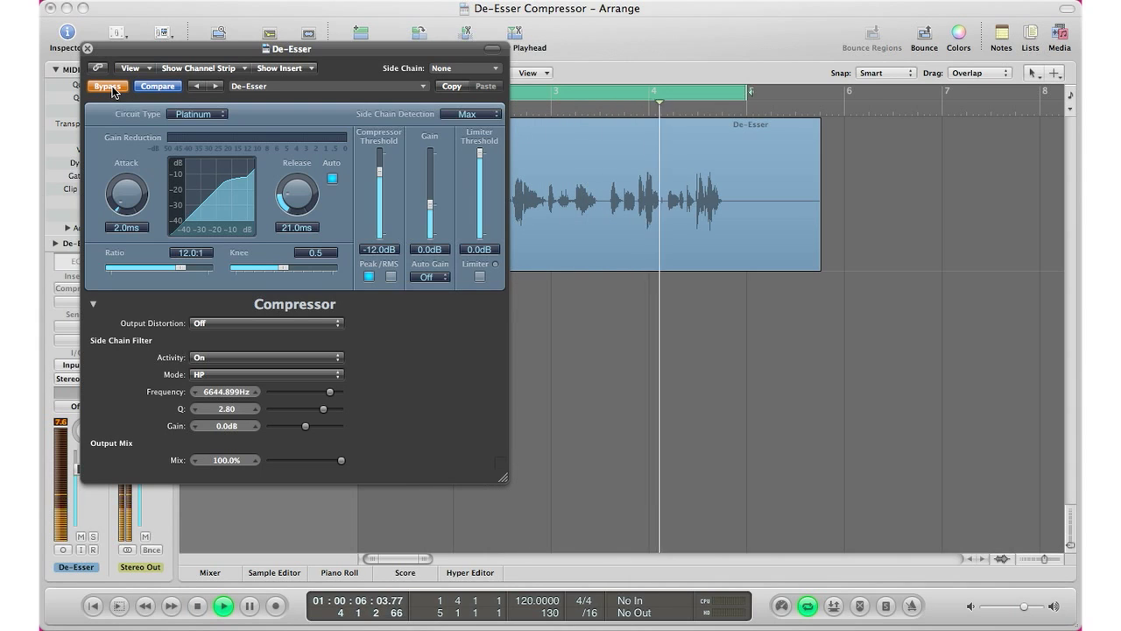
{"action": "left_click", "coordinate": [112, 89]}
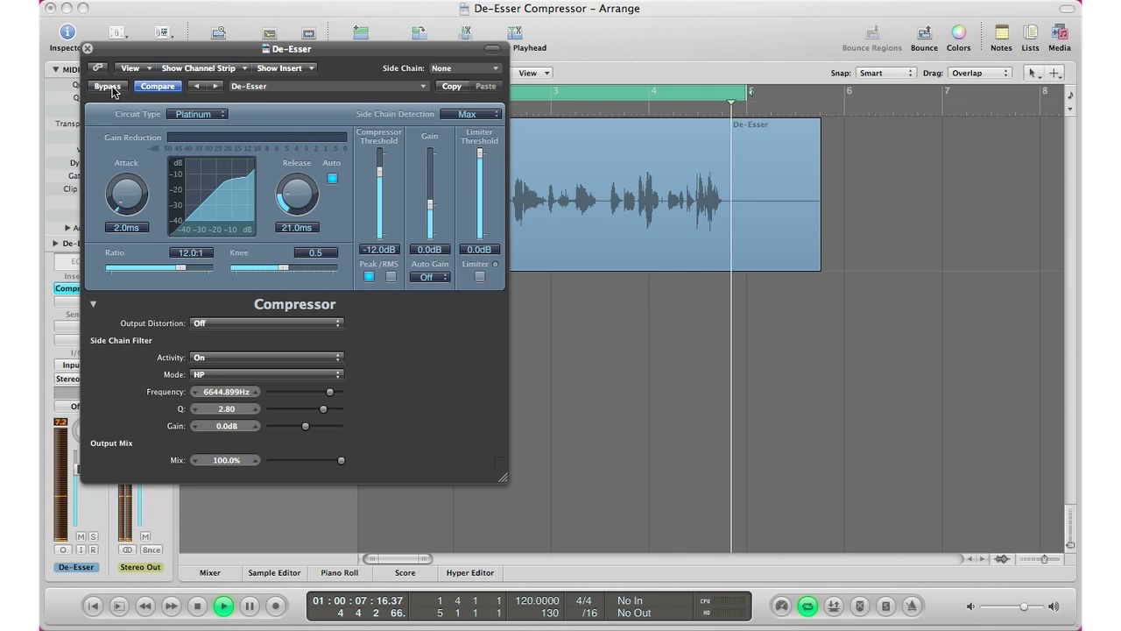
Step: Audition the looping vocal again with the Compressor bypassed and re-enabled, and stop playback with it active
{"action": "left_click", "coordinate": [112, 89]}
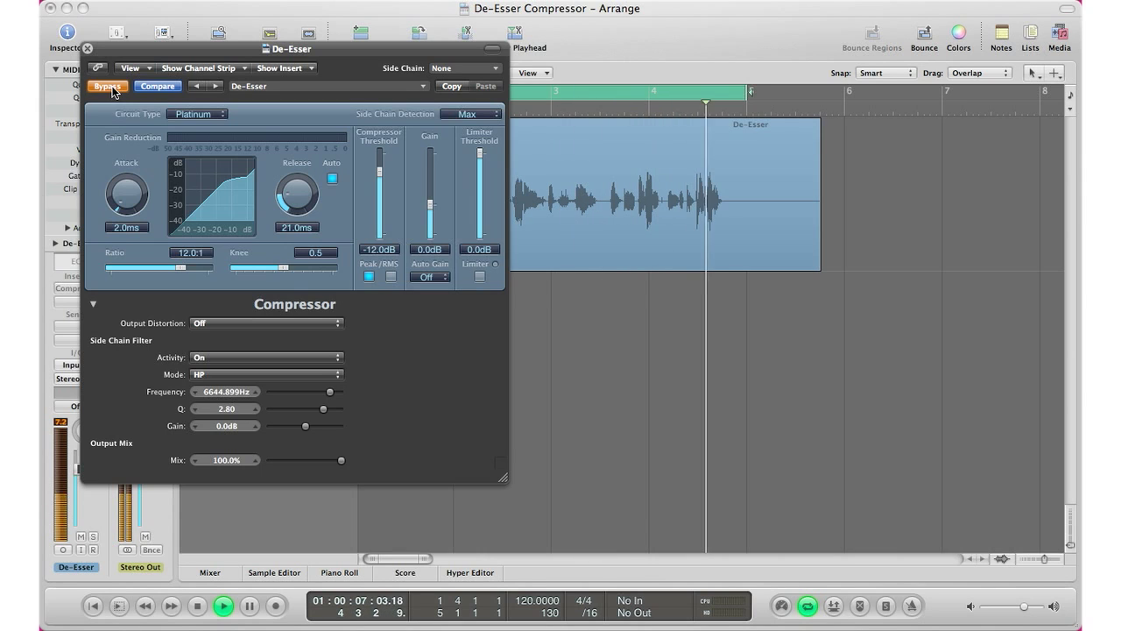
{"action": "left_click", "coordinate": [112, 88]}
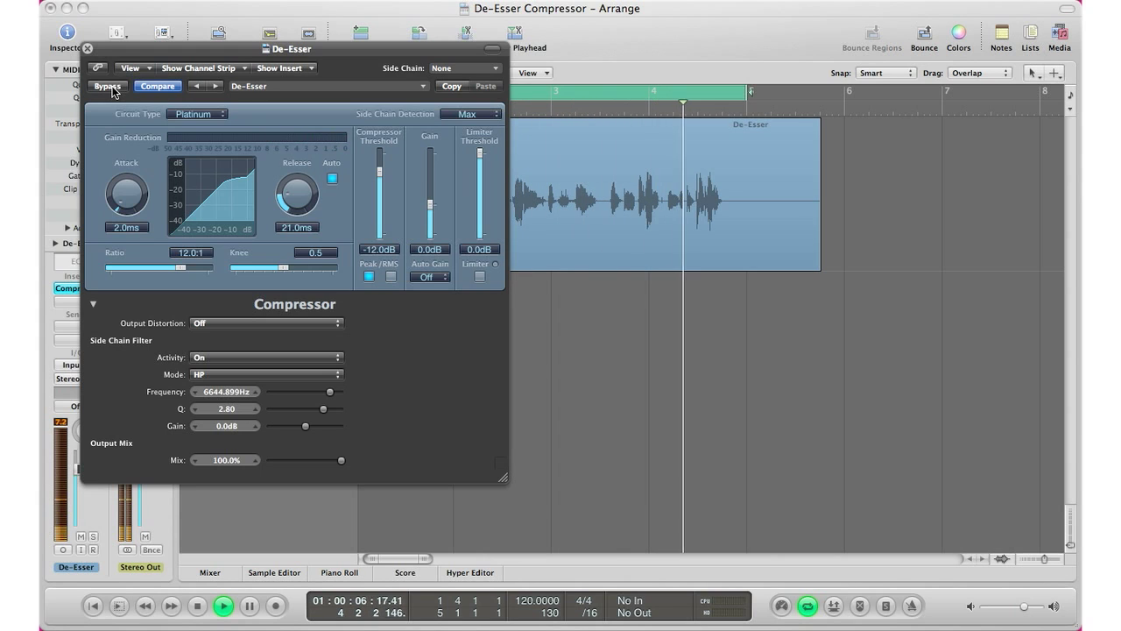
{"action": "key", "text": "space"}
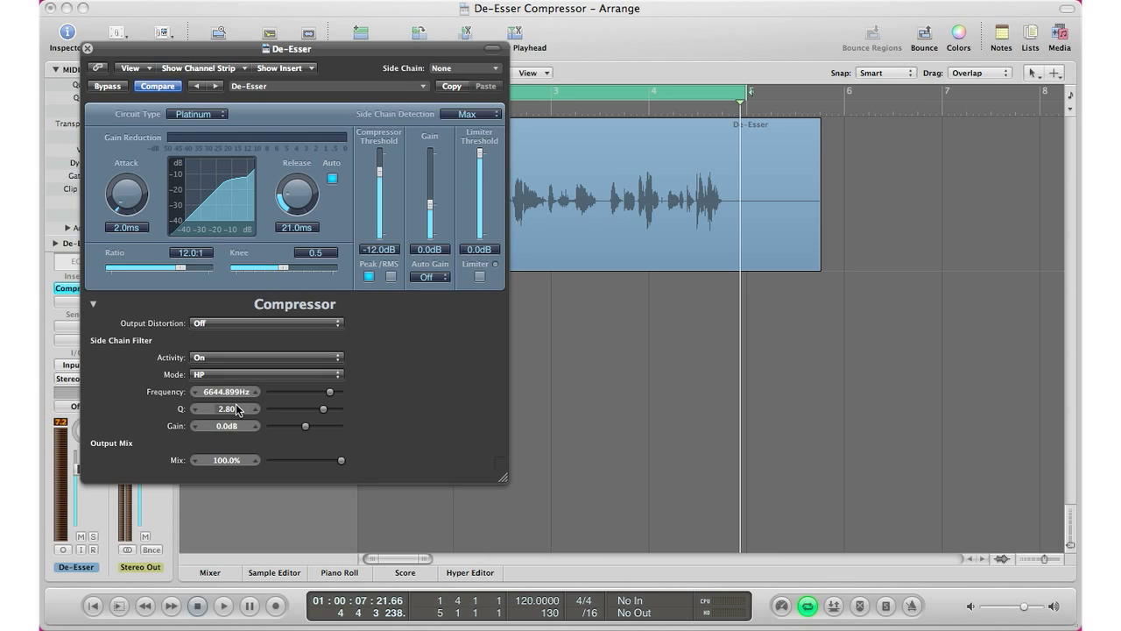
Step: Close and reopen the Compressor on the De-Esser track, and play the vocal to check the gain reduction meter
{"action": "left_click", "coordinate": [88, 50]}
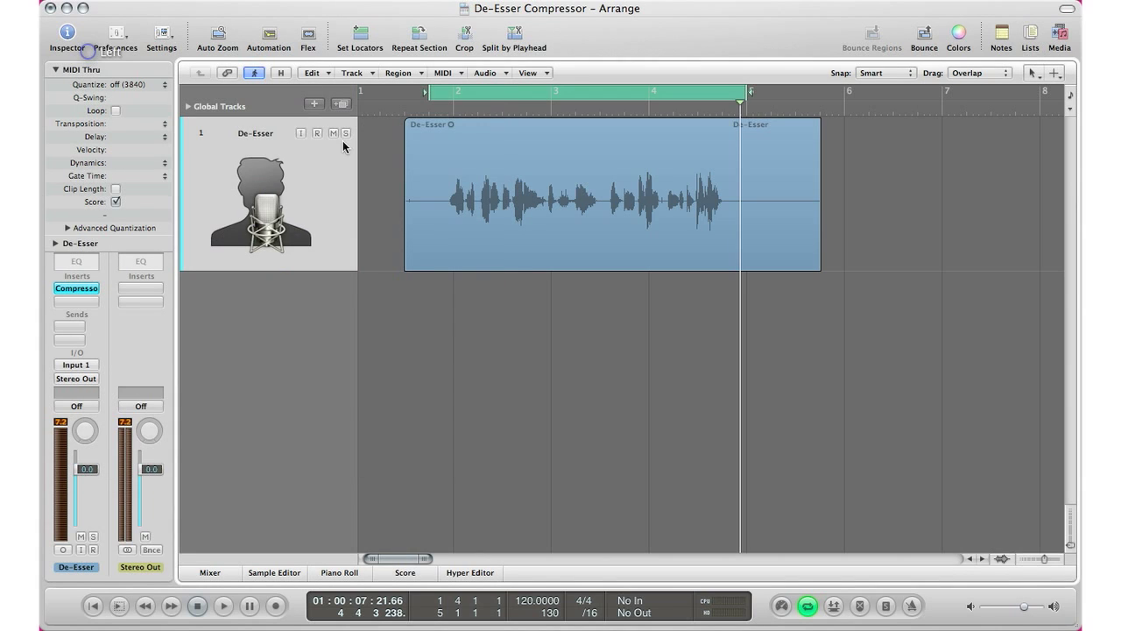
{"action": "left_click", "coordinate": [85, 289]}
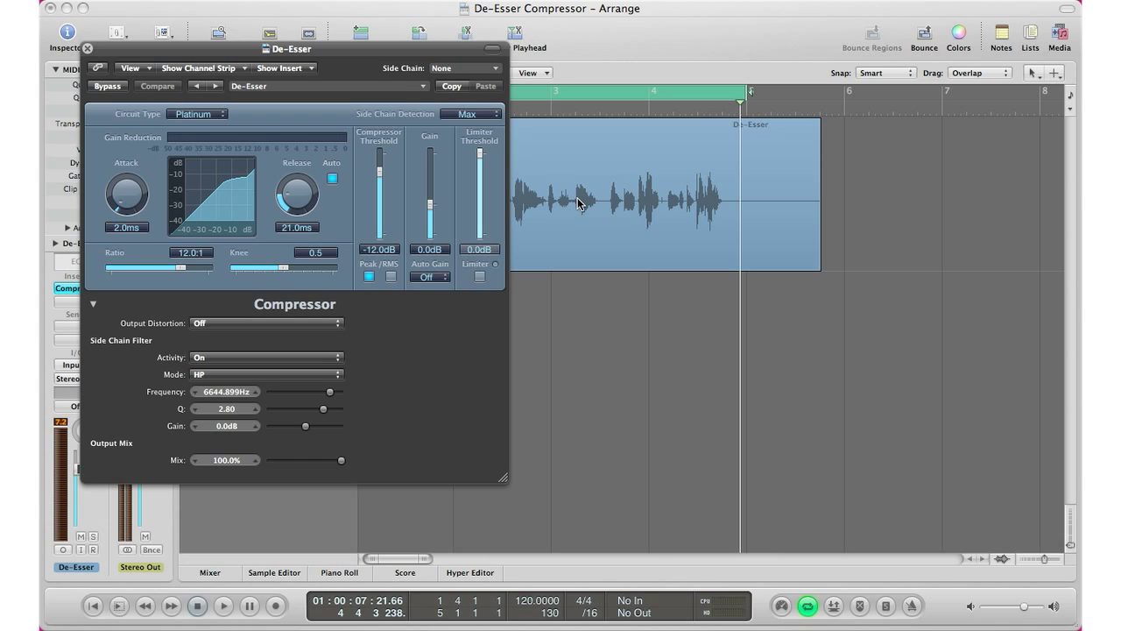
{"action": "key", "text": "space"}
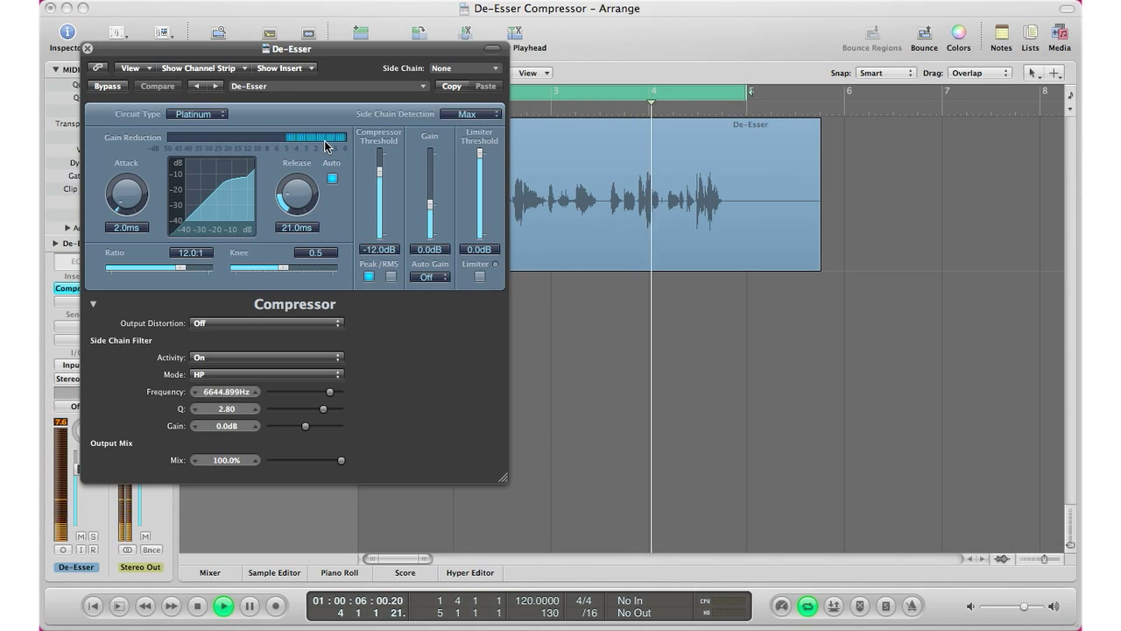
{"action": "key", "text": "space"}
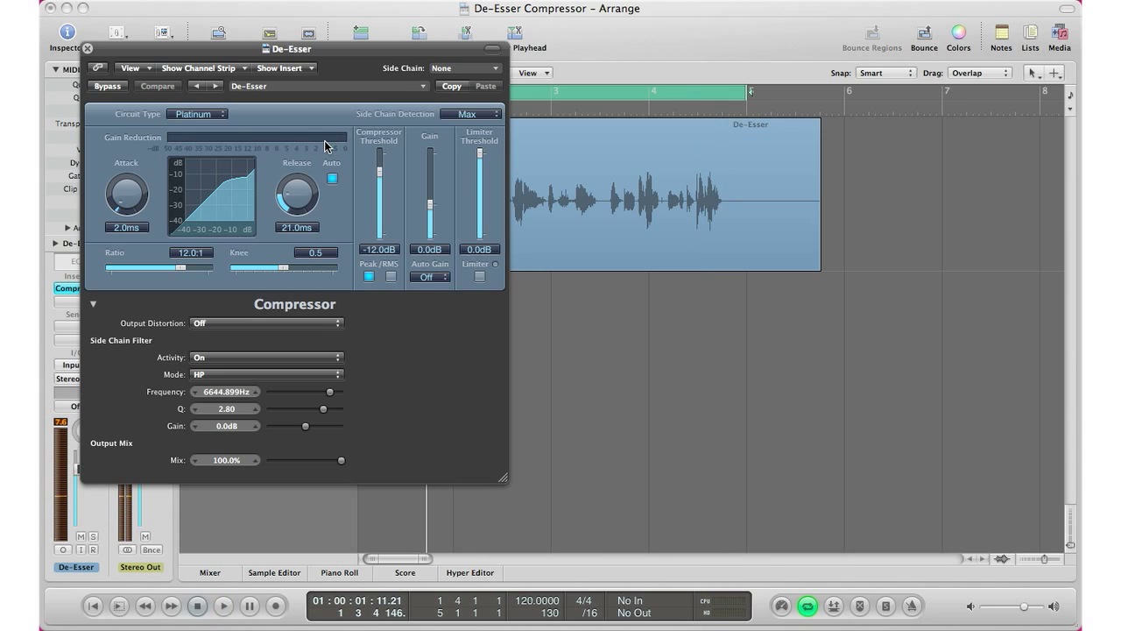